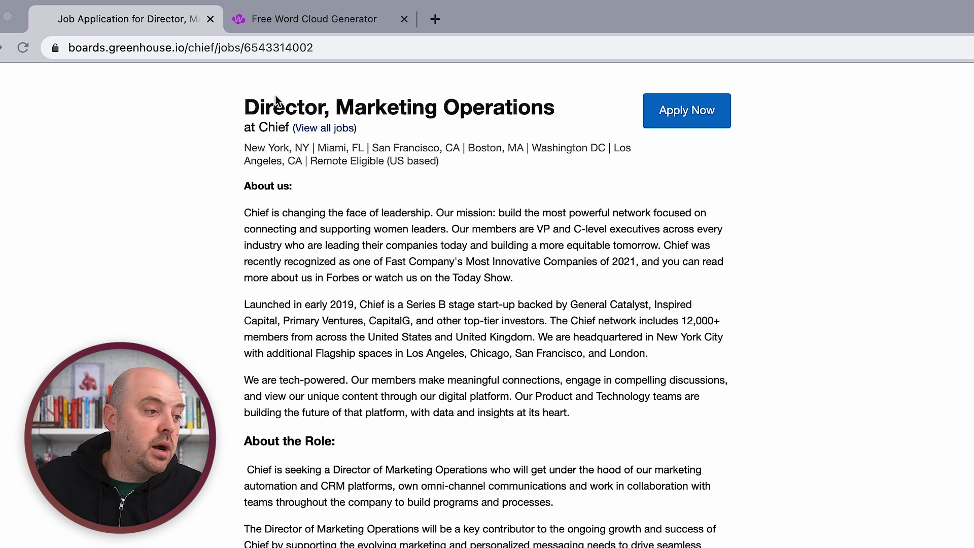
# Scroll through the Director, Marketing Operations posting at Chief to review it
pyautogui.scroll(-10, 419, 405)
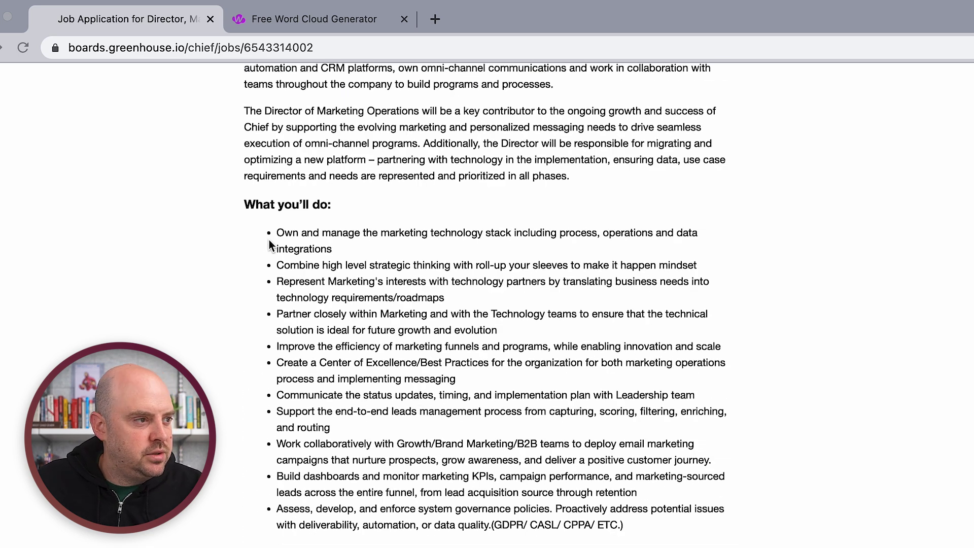
pyautogui.scroll(-5, 269, 246)
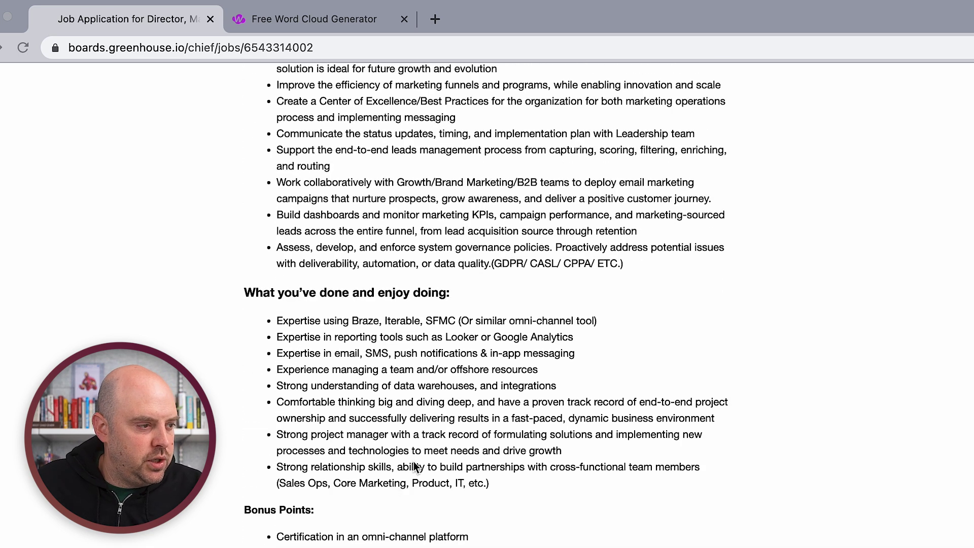
pyautogui.scroll(1, 399, 456)
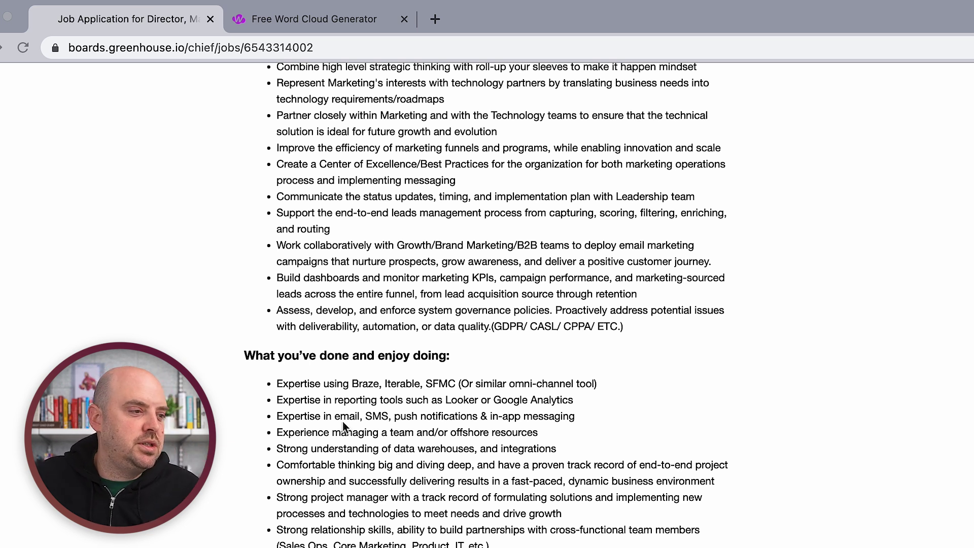
pyautogui.scroll(2, 350, 420)
pyautogui.scroll(5, 381, 430)
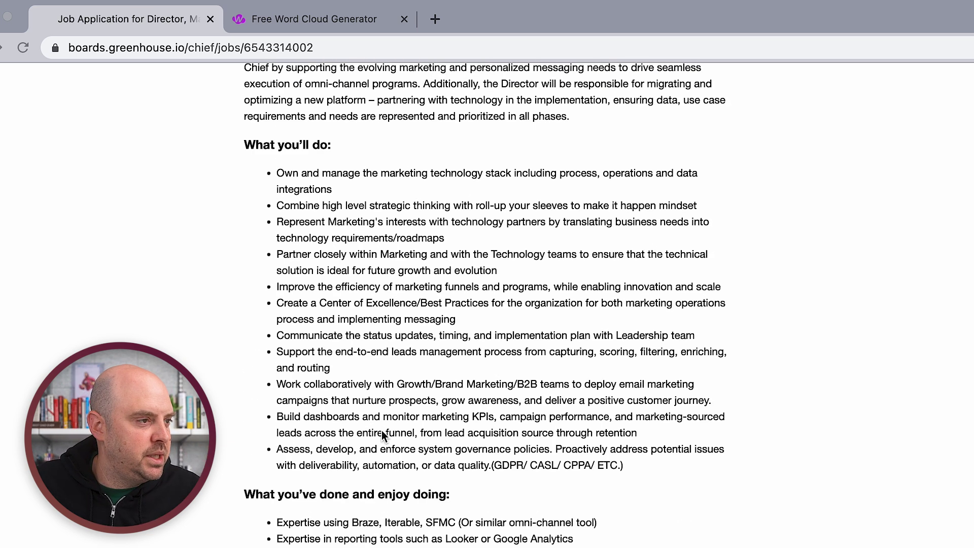
pyautogui.scroll(5, 381, 430)
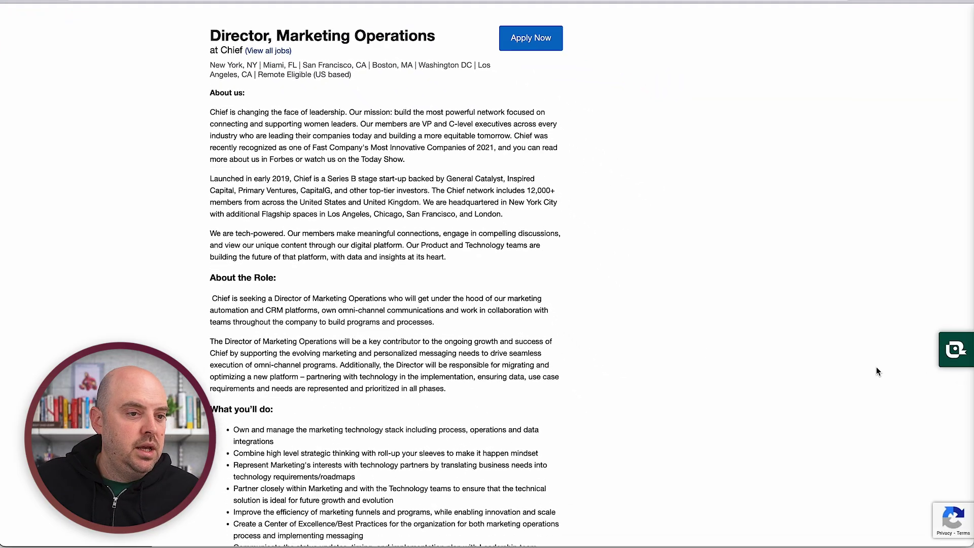
# Save the posting to Teal from the extension's Add Job to Teal panel
pyautogui.click(951, 354)
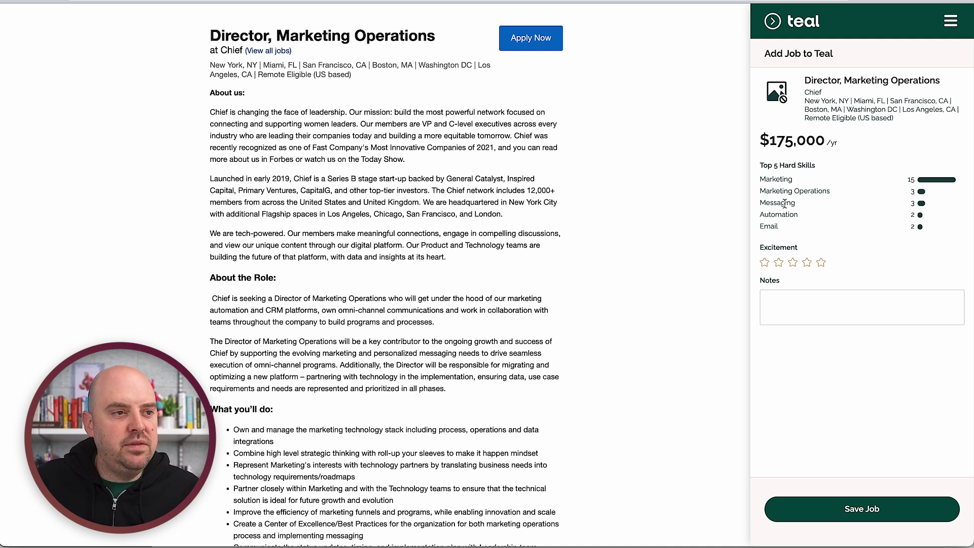
pyautogui.click(866, 509)
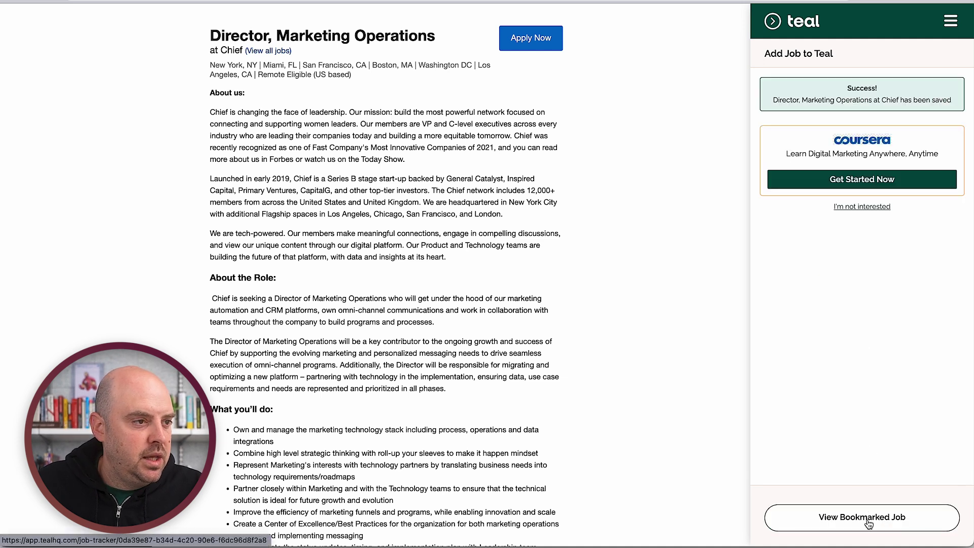
pyautogui.click(866, 518)
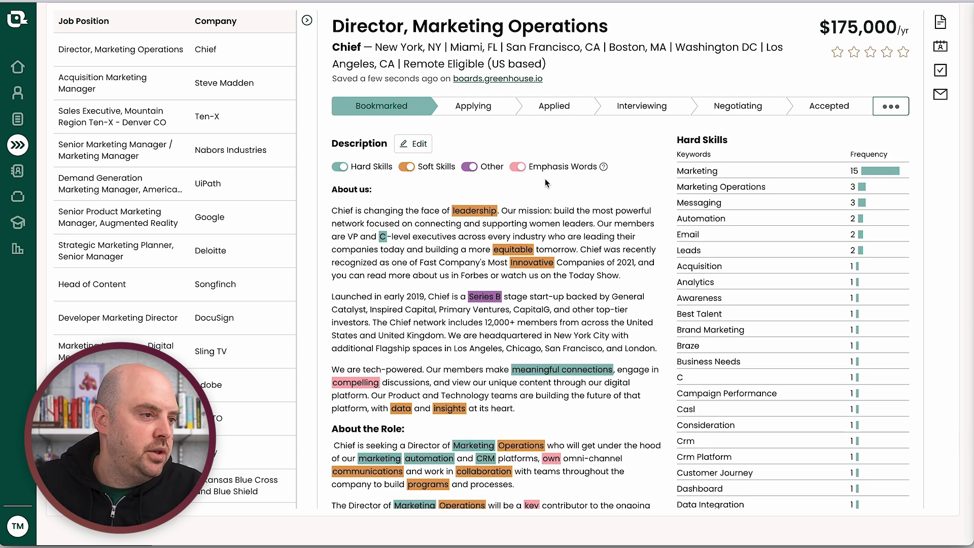
# Hide the Soft Skills and Other highlights, review the hard-skill keywords, then go to the word cloud generator
pyautogui.click(406, 167)
pyautogui.click(469, 167)
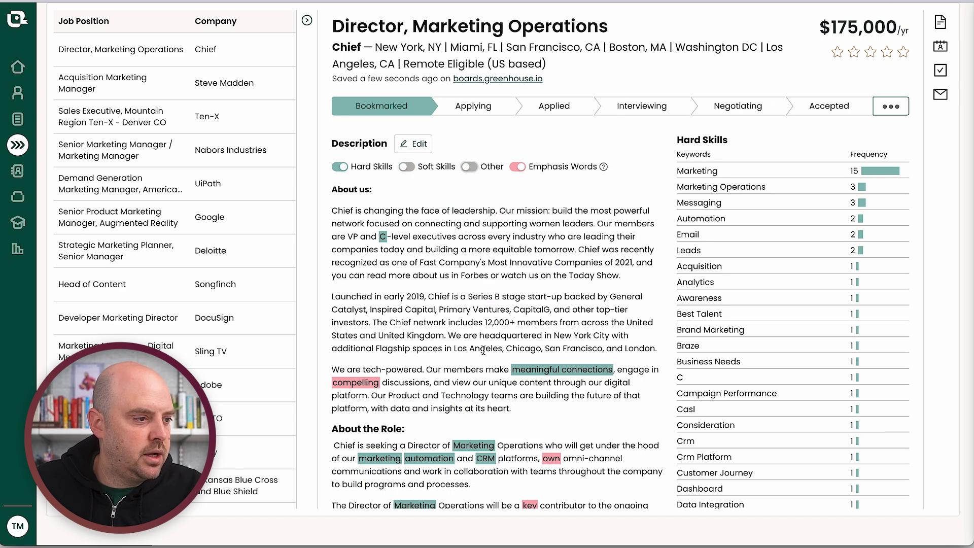
pyautogui.scroll(-1, 481, 348)
pyautogui.scroll(-5, 481, 348)
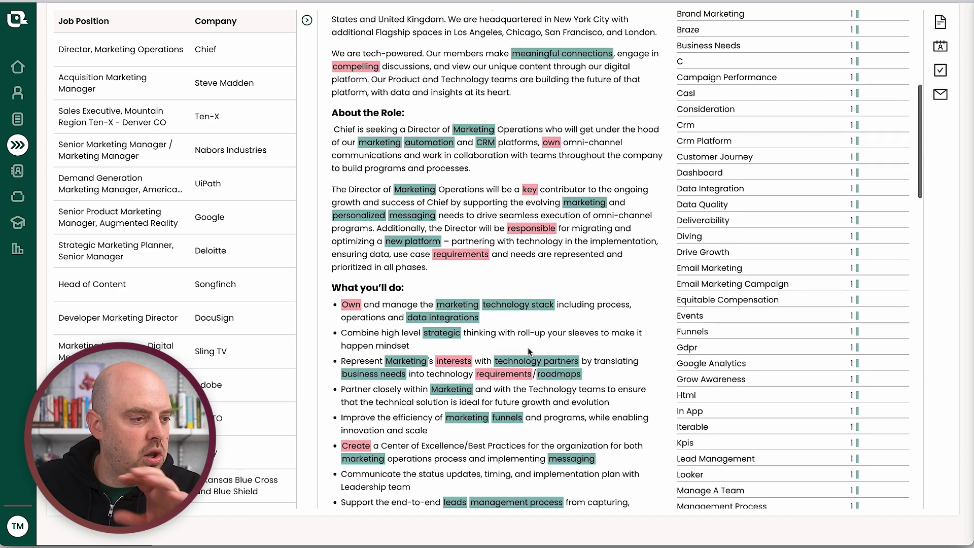
pyautogui.scroll(-1, 529, 359)
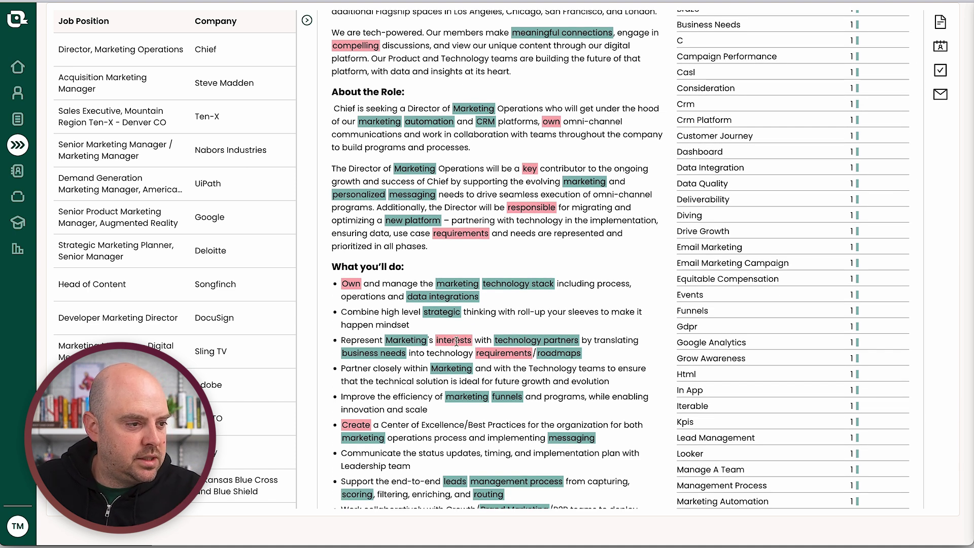
pyautogui.scroll(-8, 470, 256)
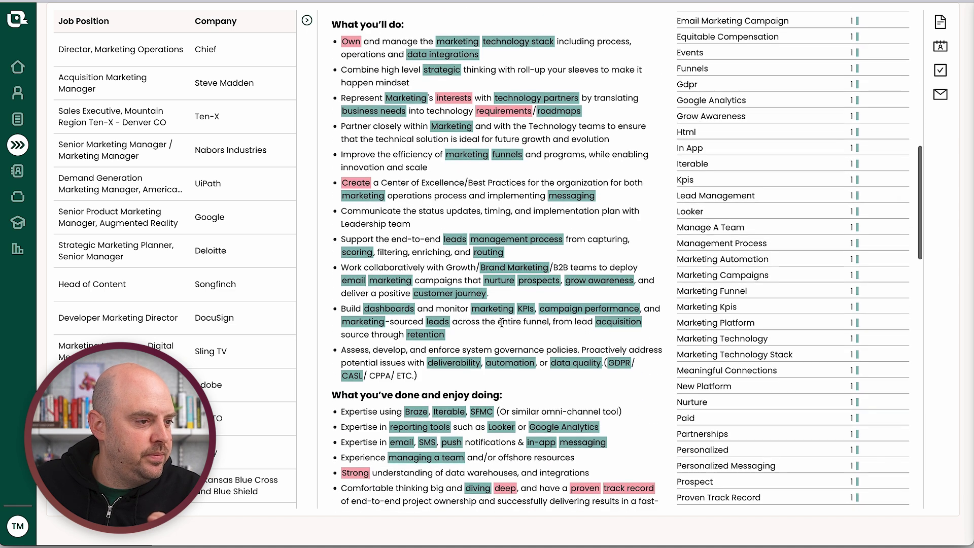
pyautogui.scroll(-3, 622, 406)
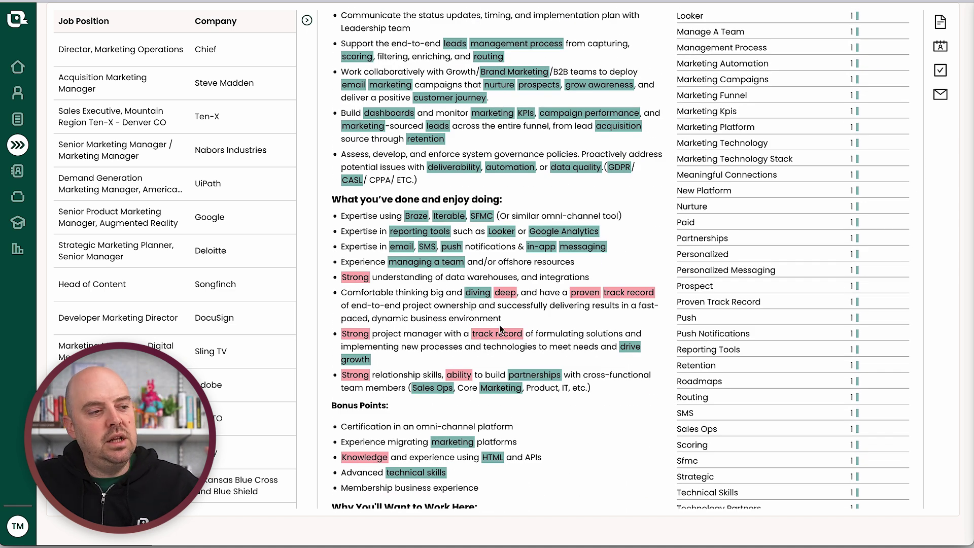
pyautogui.scroll(15, 500, 330)
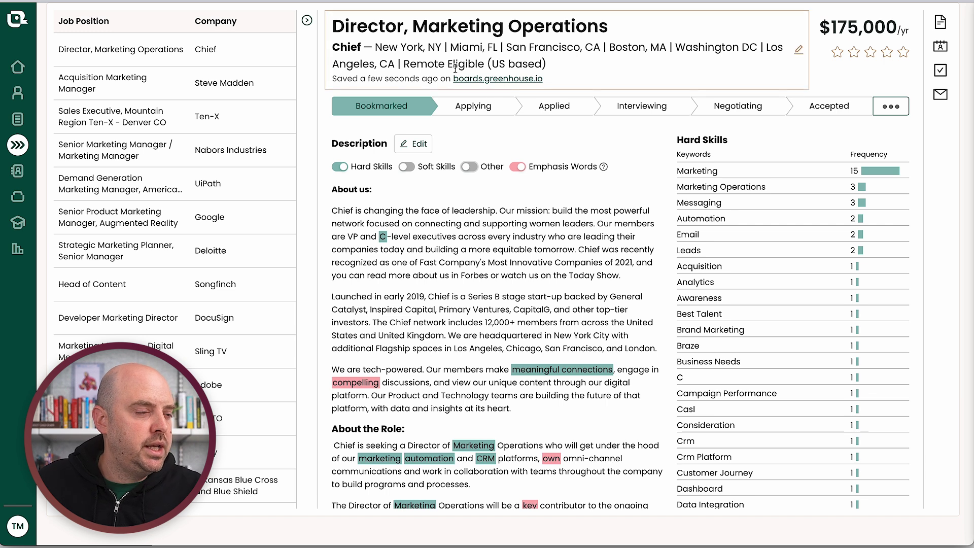
pyautogui.click(399, 12)
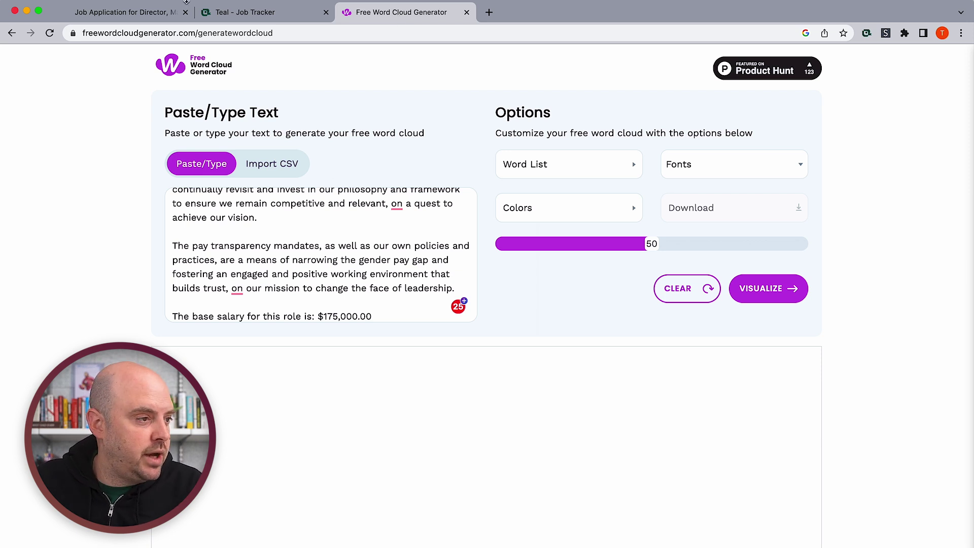
# Generate a word cloud from the pasted job description text
pyautogui.click(774, 289)
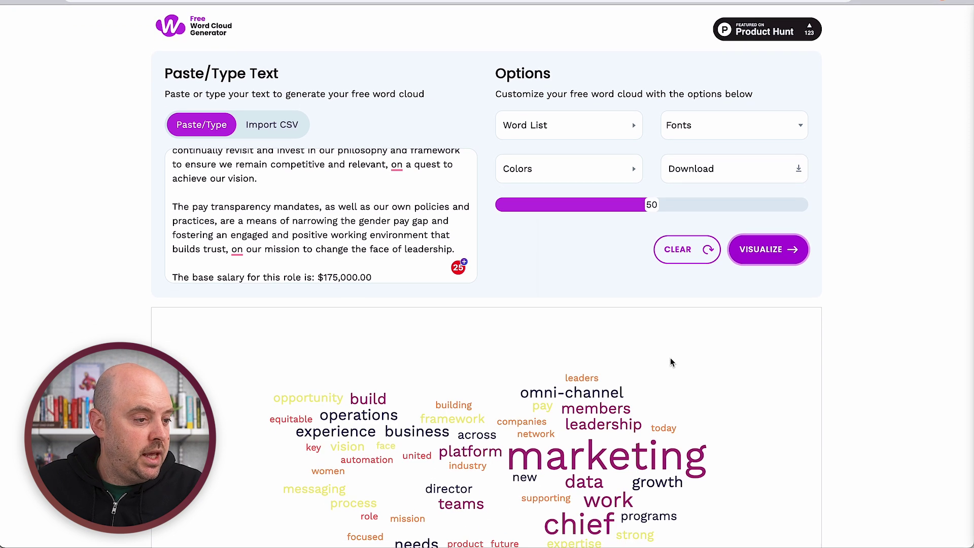
pyautogui.scroll(-3, 659, 361)
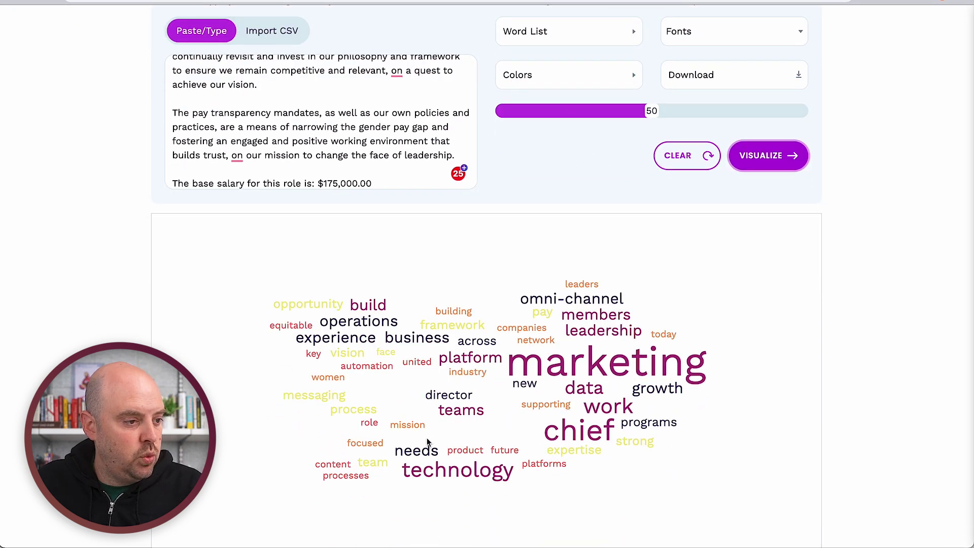
pyautogui.scroll(1, 577, 152)
# Recolour the word cloud with the Tundra premade palette and regenerate it
pyautogui.click(576, 103)
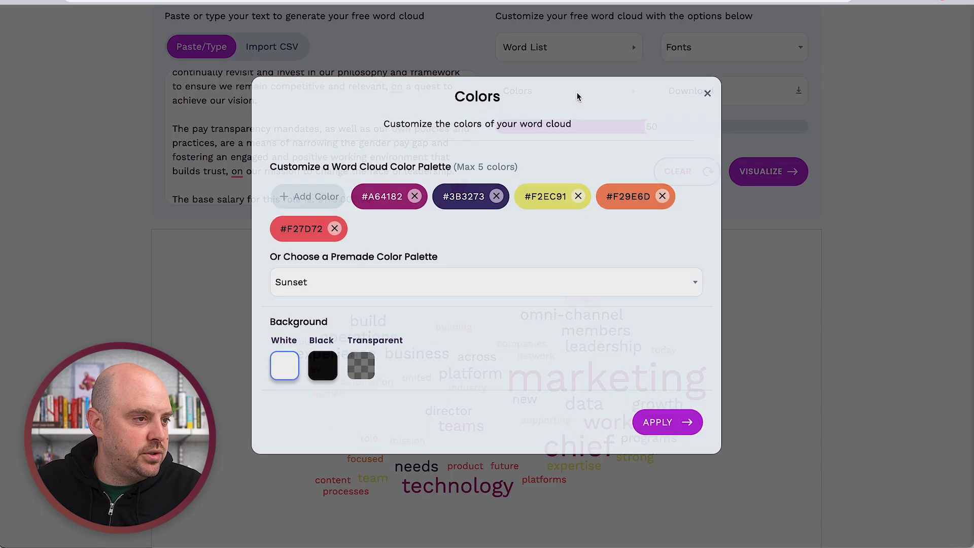
pyautogui.click(486, 301)
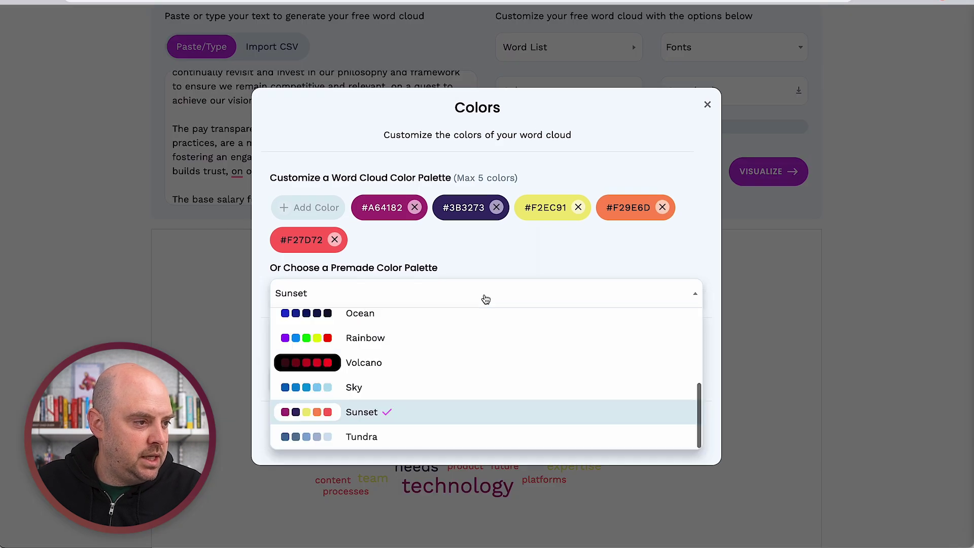
pyautogui.click(369, 434)
pyautogui.click(682, 437)
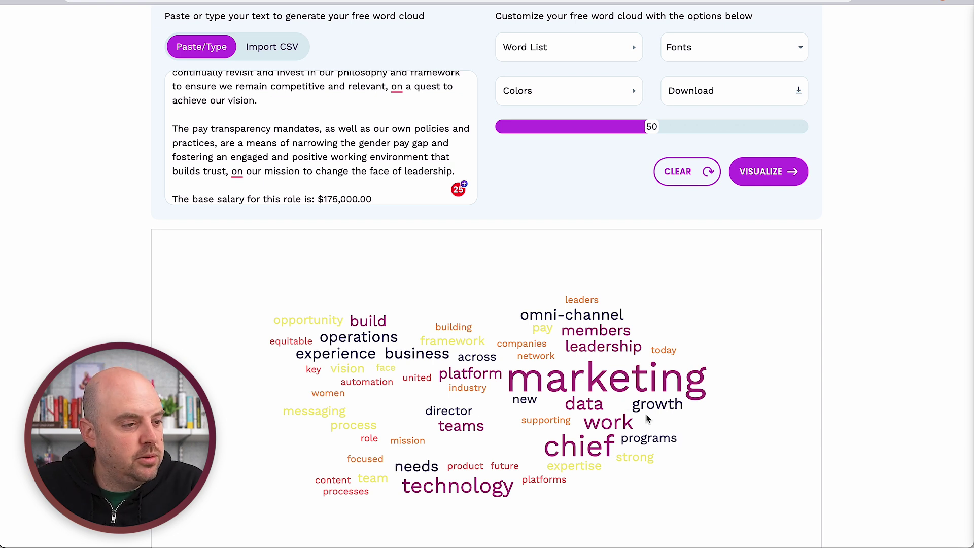
pyautogui.click(776, 169)
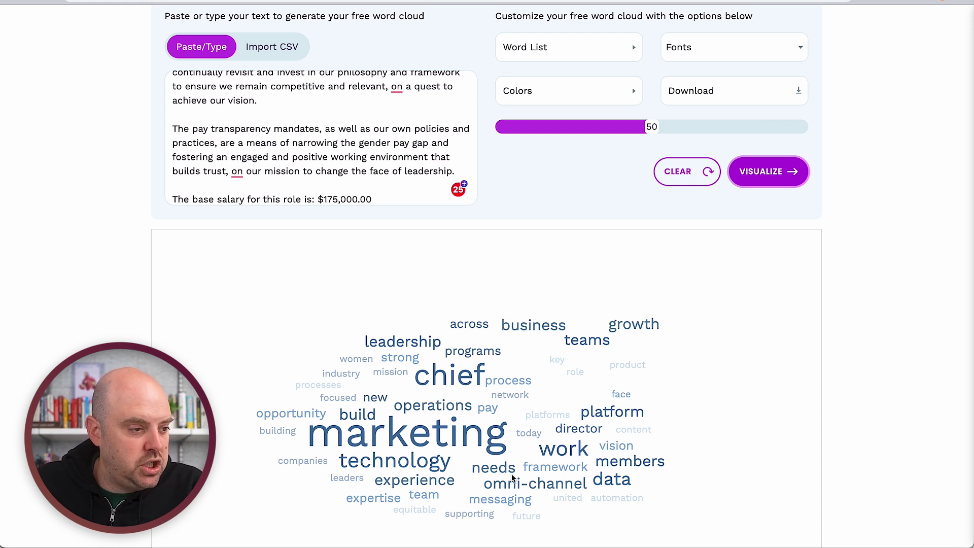
pyautogui.scroll(2, 524, 373)
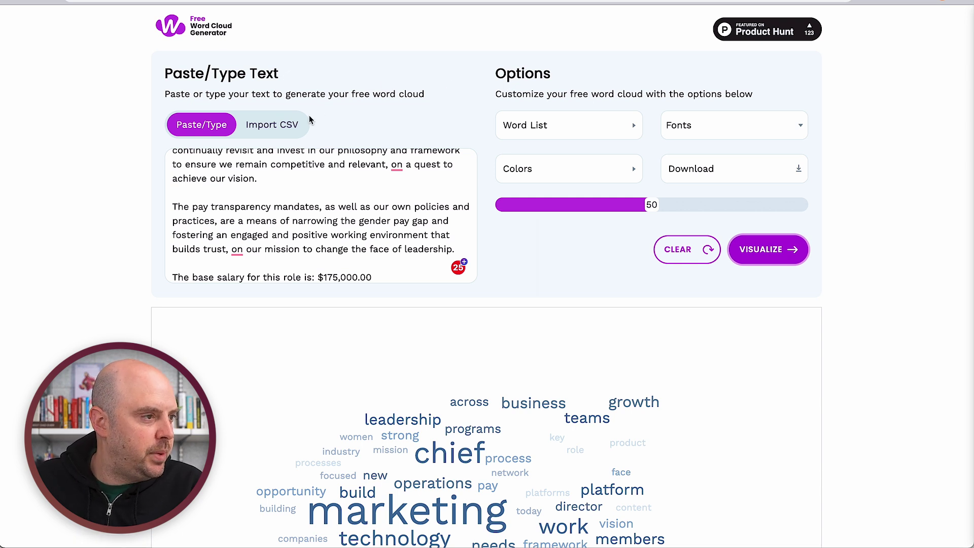
# Review the word frequency list, close it, and look over the finished word cloud
pyautogui.click(544, 122)
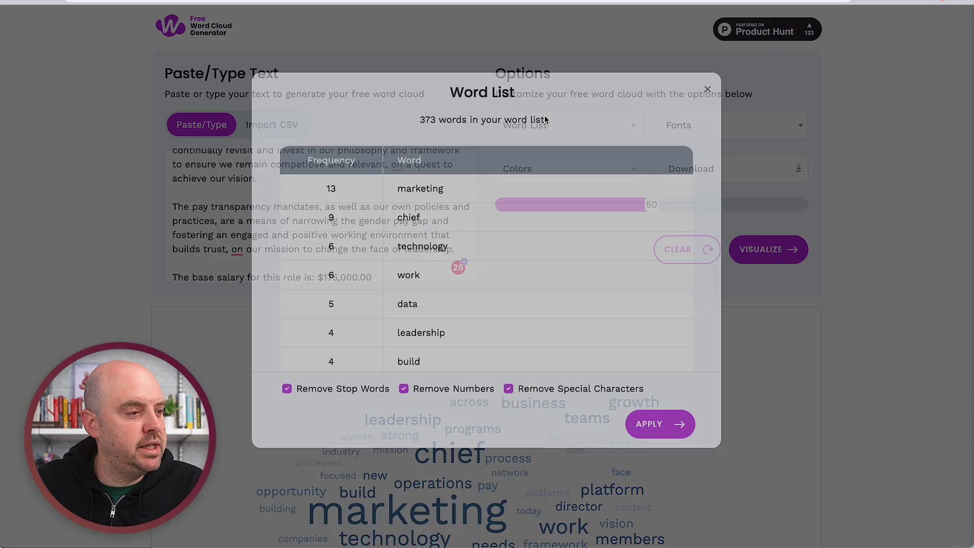
pyautogui.scroll(-2, 360, 333)
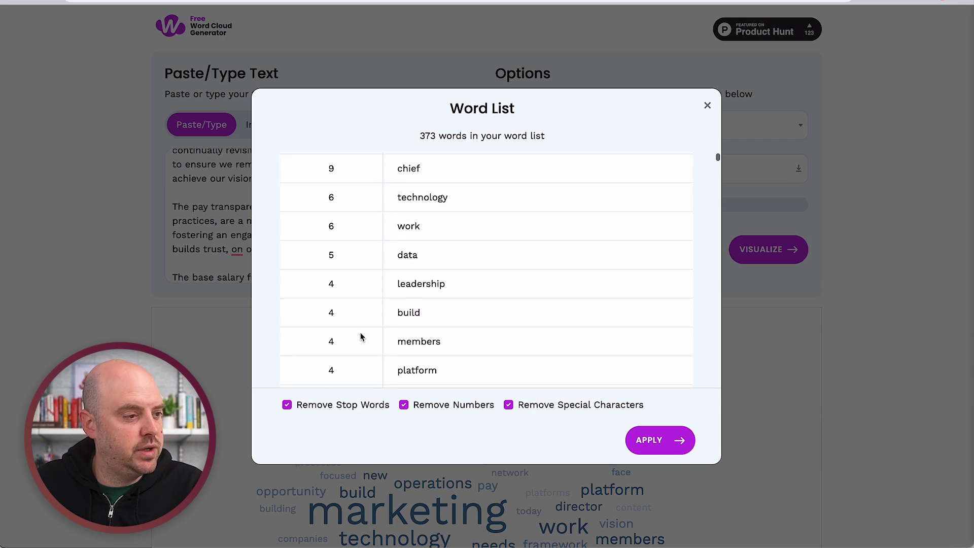
pyautogui.scroll(-2, 360, 334)
pyautogui.scroll(4, 360, 334)
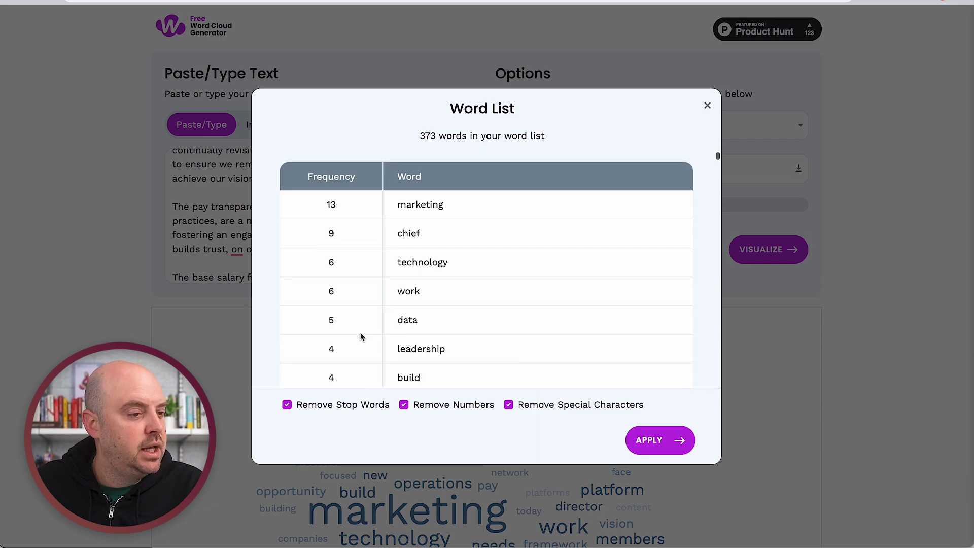
pyautogui.click(708, 106)
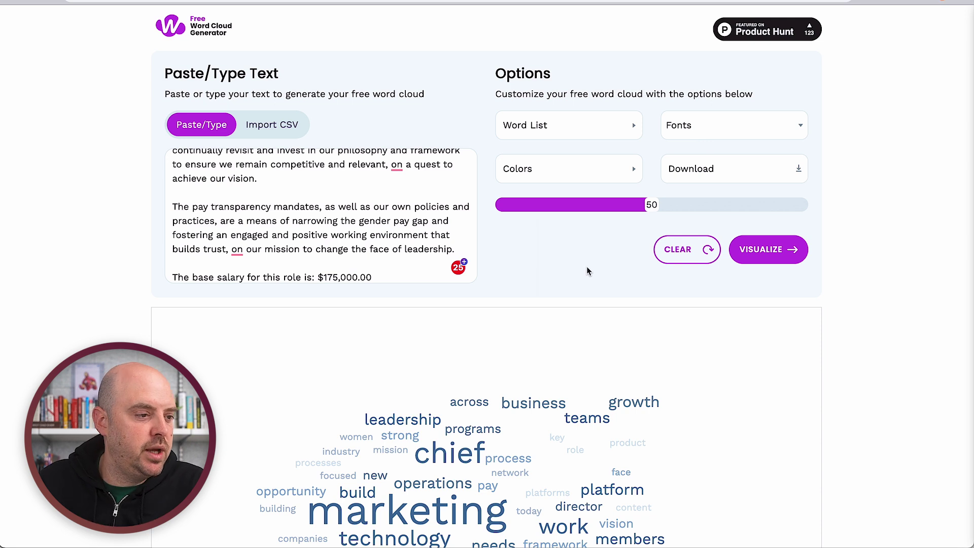
pyautogui.scroll(-3, 549, 306)
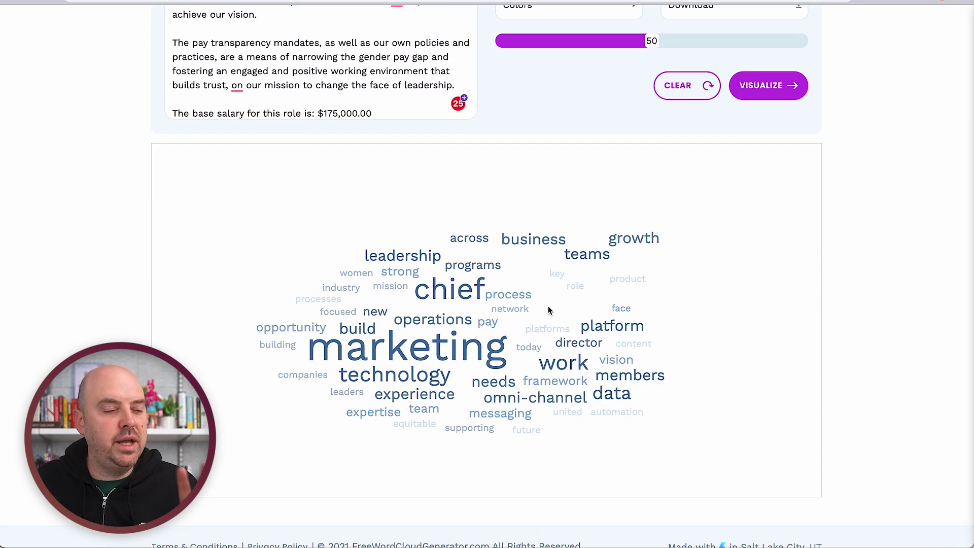
pyautogui.scroll(3, 501, 302)
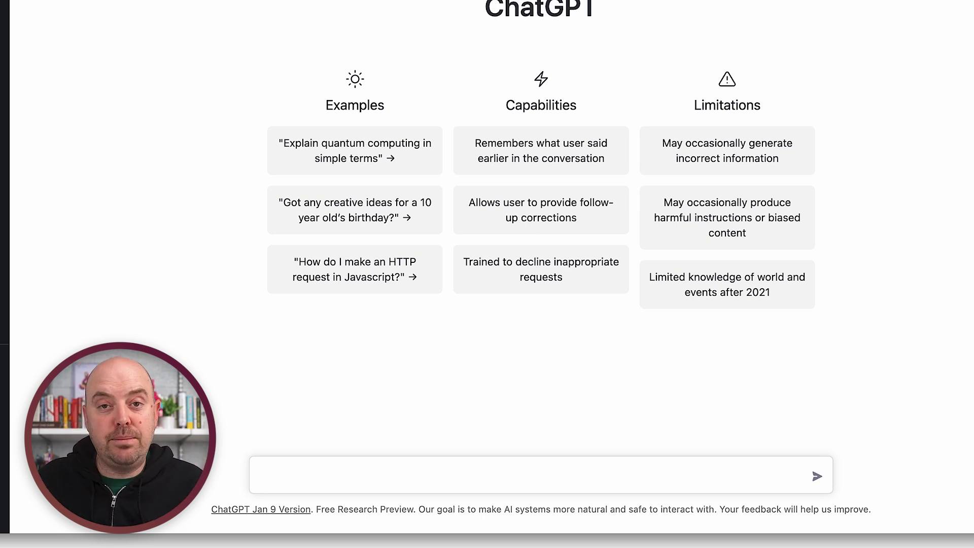
# Send ChatGPT the recruiter prompt for the top 10 entities, followed by the pasted job description
pyautogui.click(380, 470)
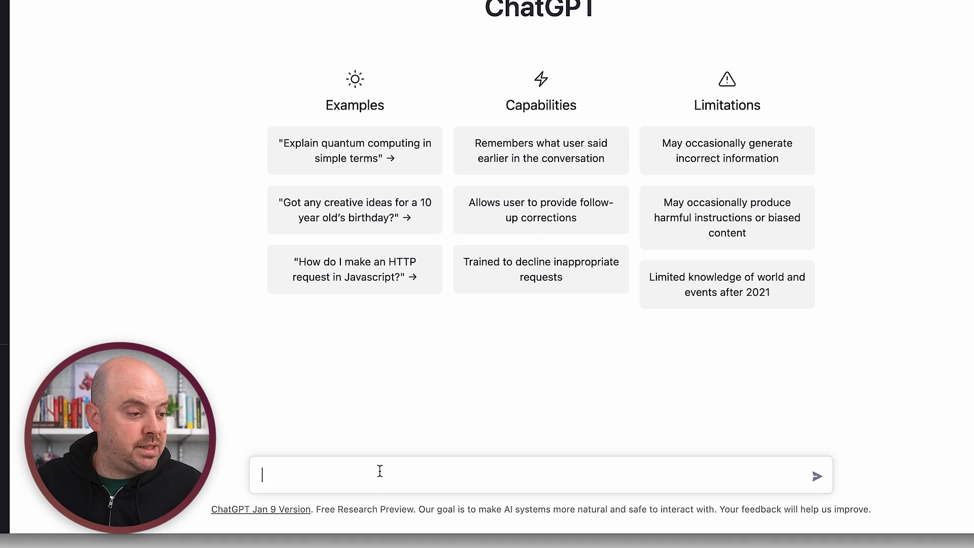
pyautogui.write('As a corporate recruiter, list the top 10 most important entities in this job description:')
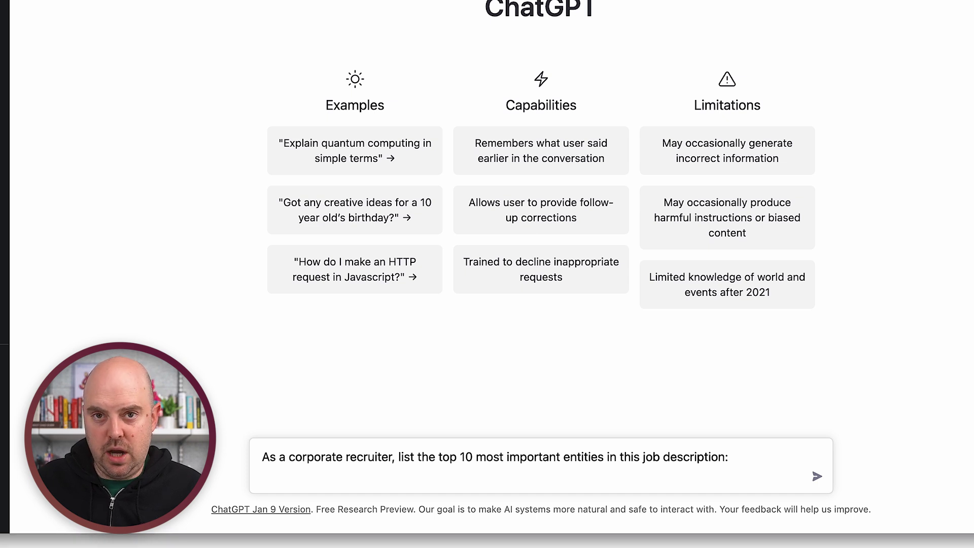
pyautogui.click(773, 456)
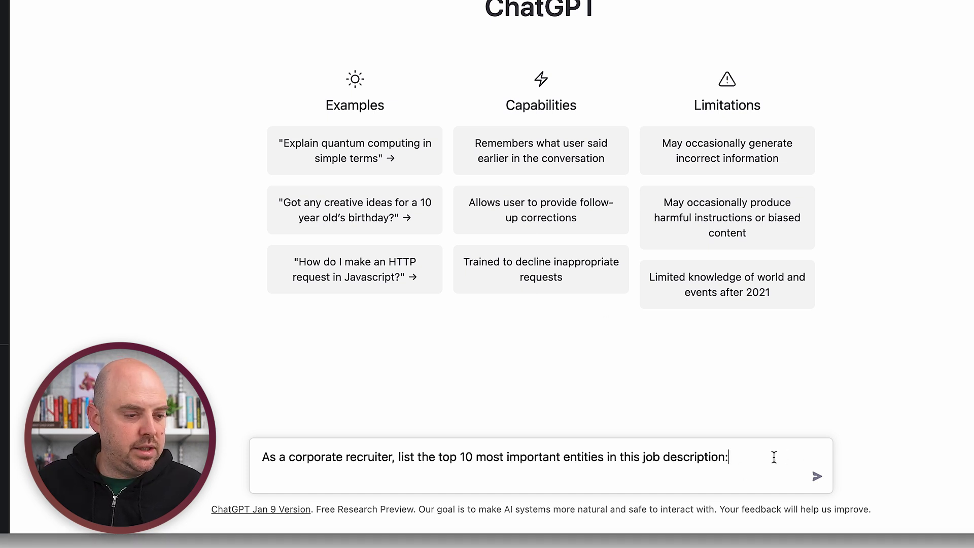
pyautogui.hotkey('shift', 'Return')
pyautogui.hotkey('shift', 'Return')
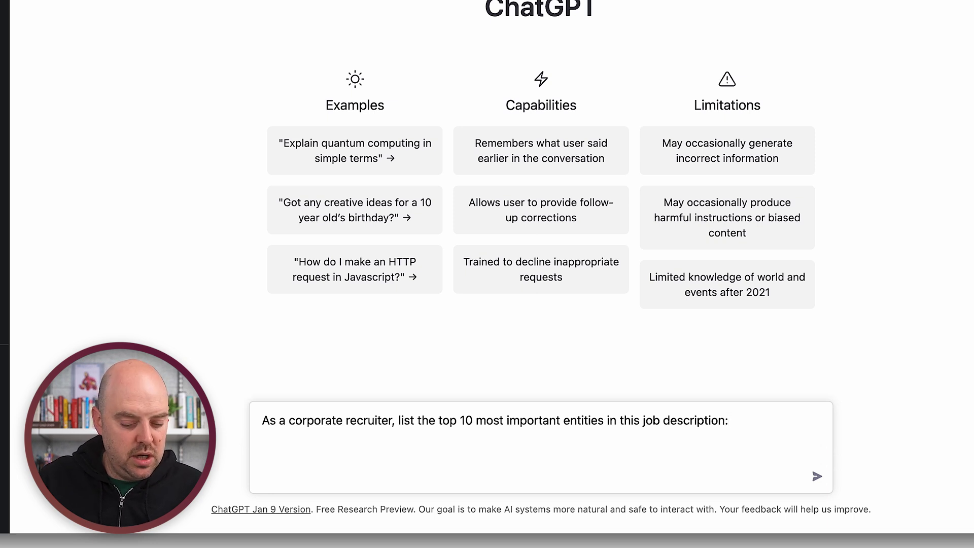
pyautogui.press('super+v')
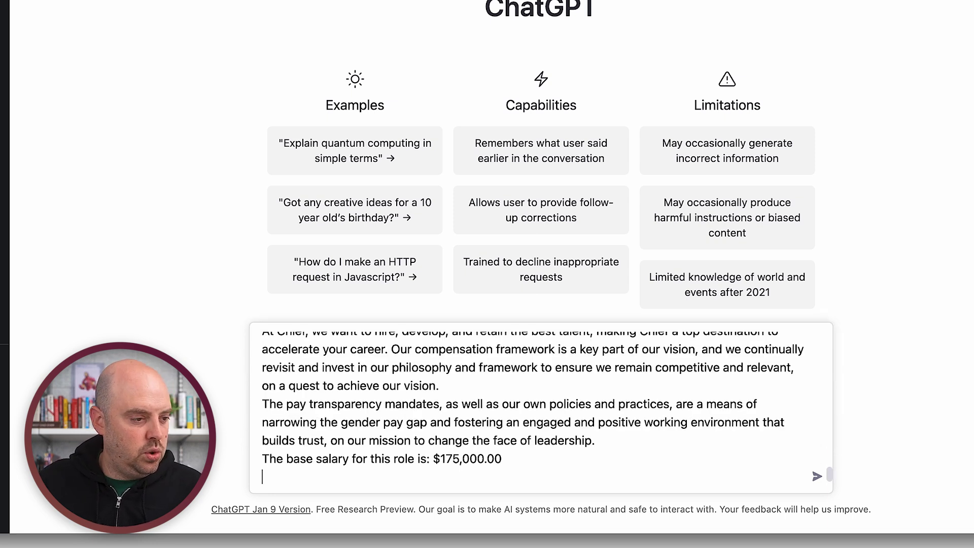
pyautogui.press('Return')
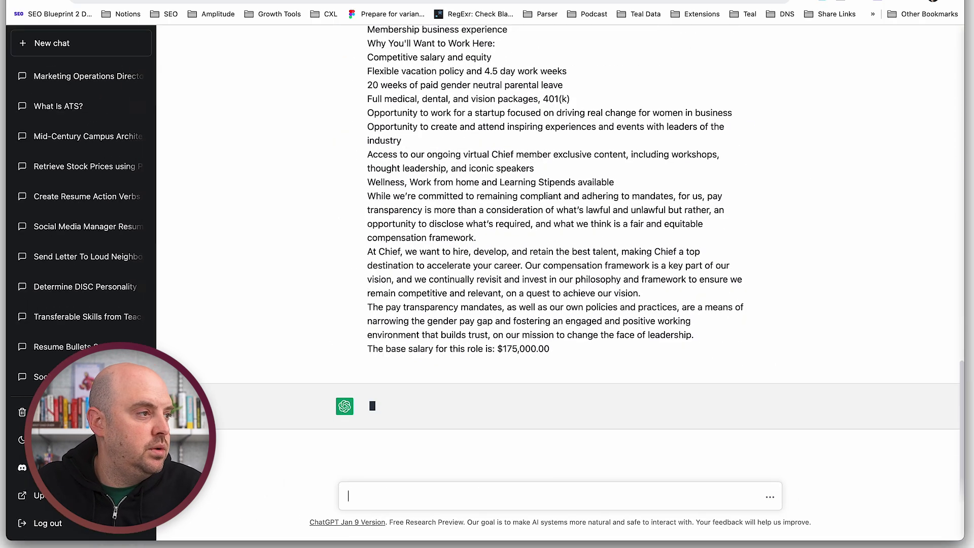